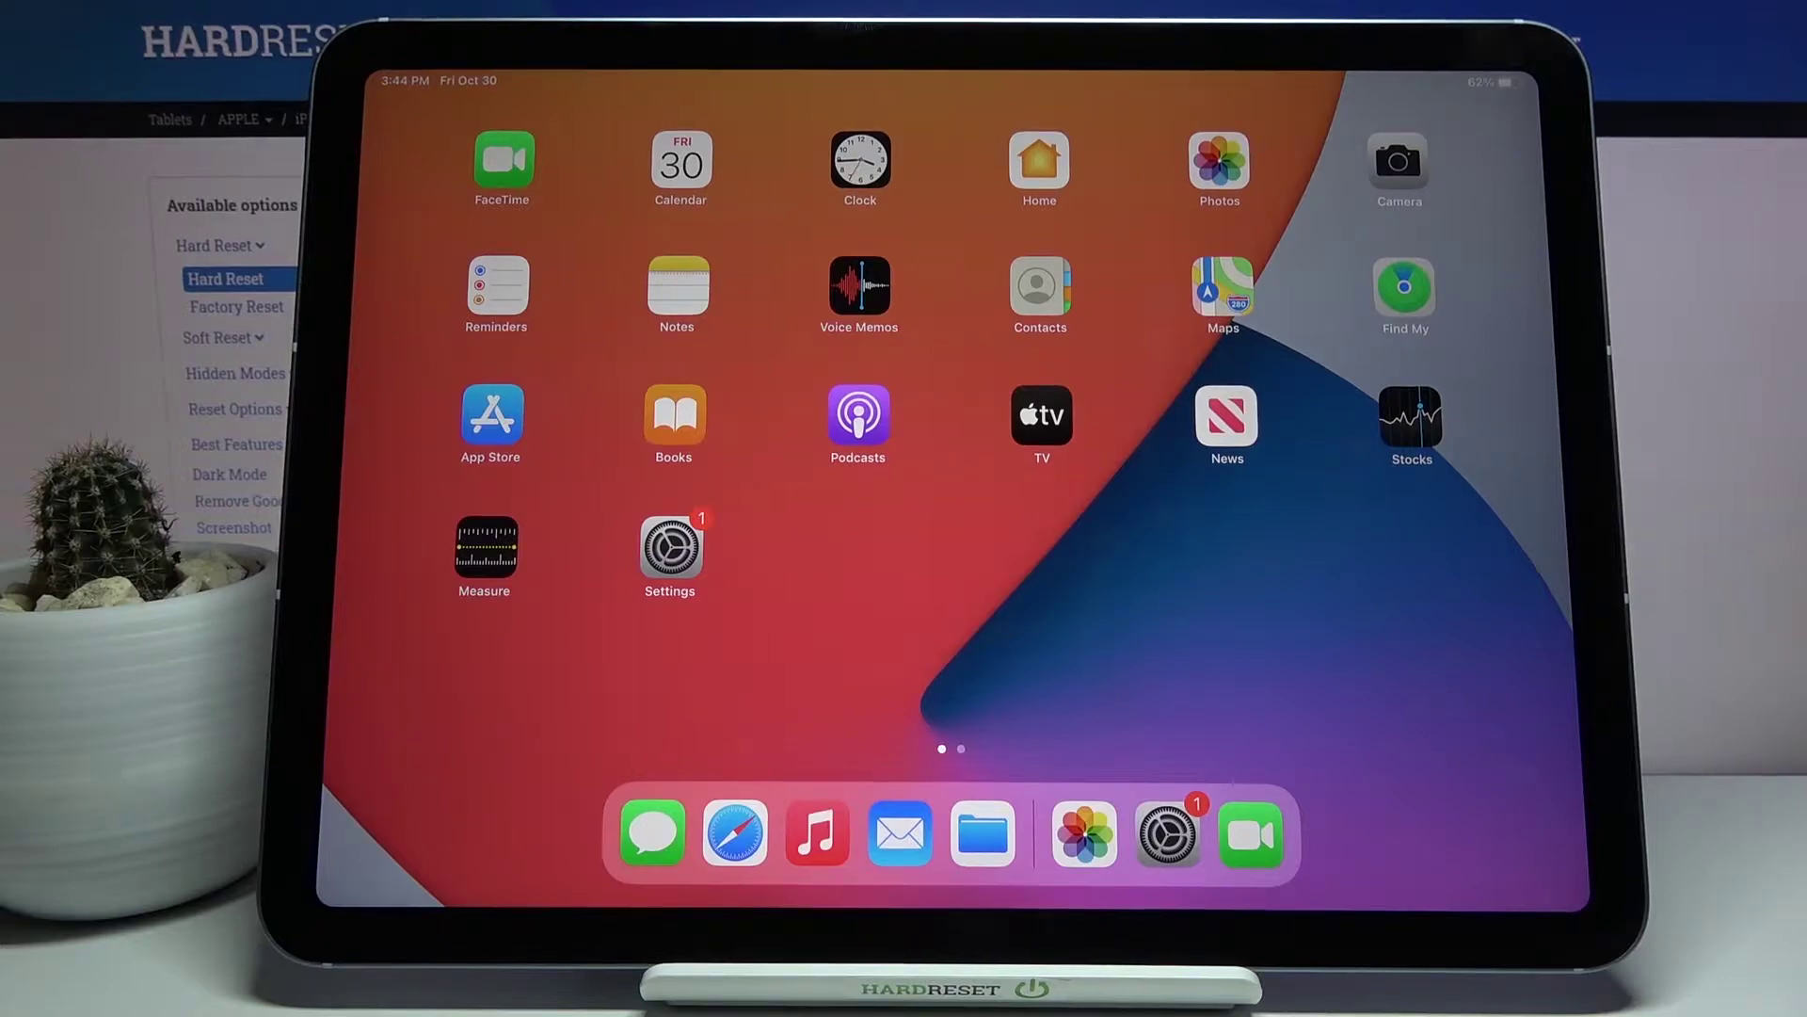
# Go to the General page of iPad Settings
pyautogui.click(669, 549)
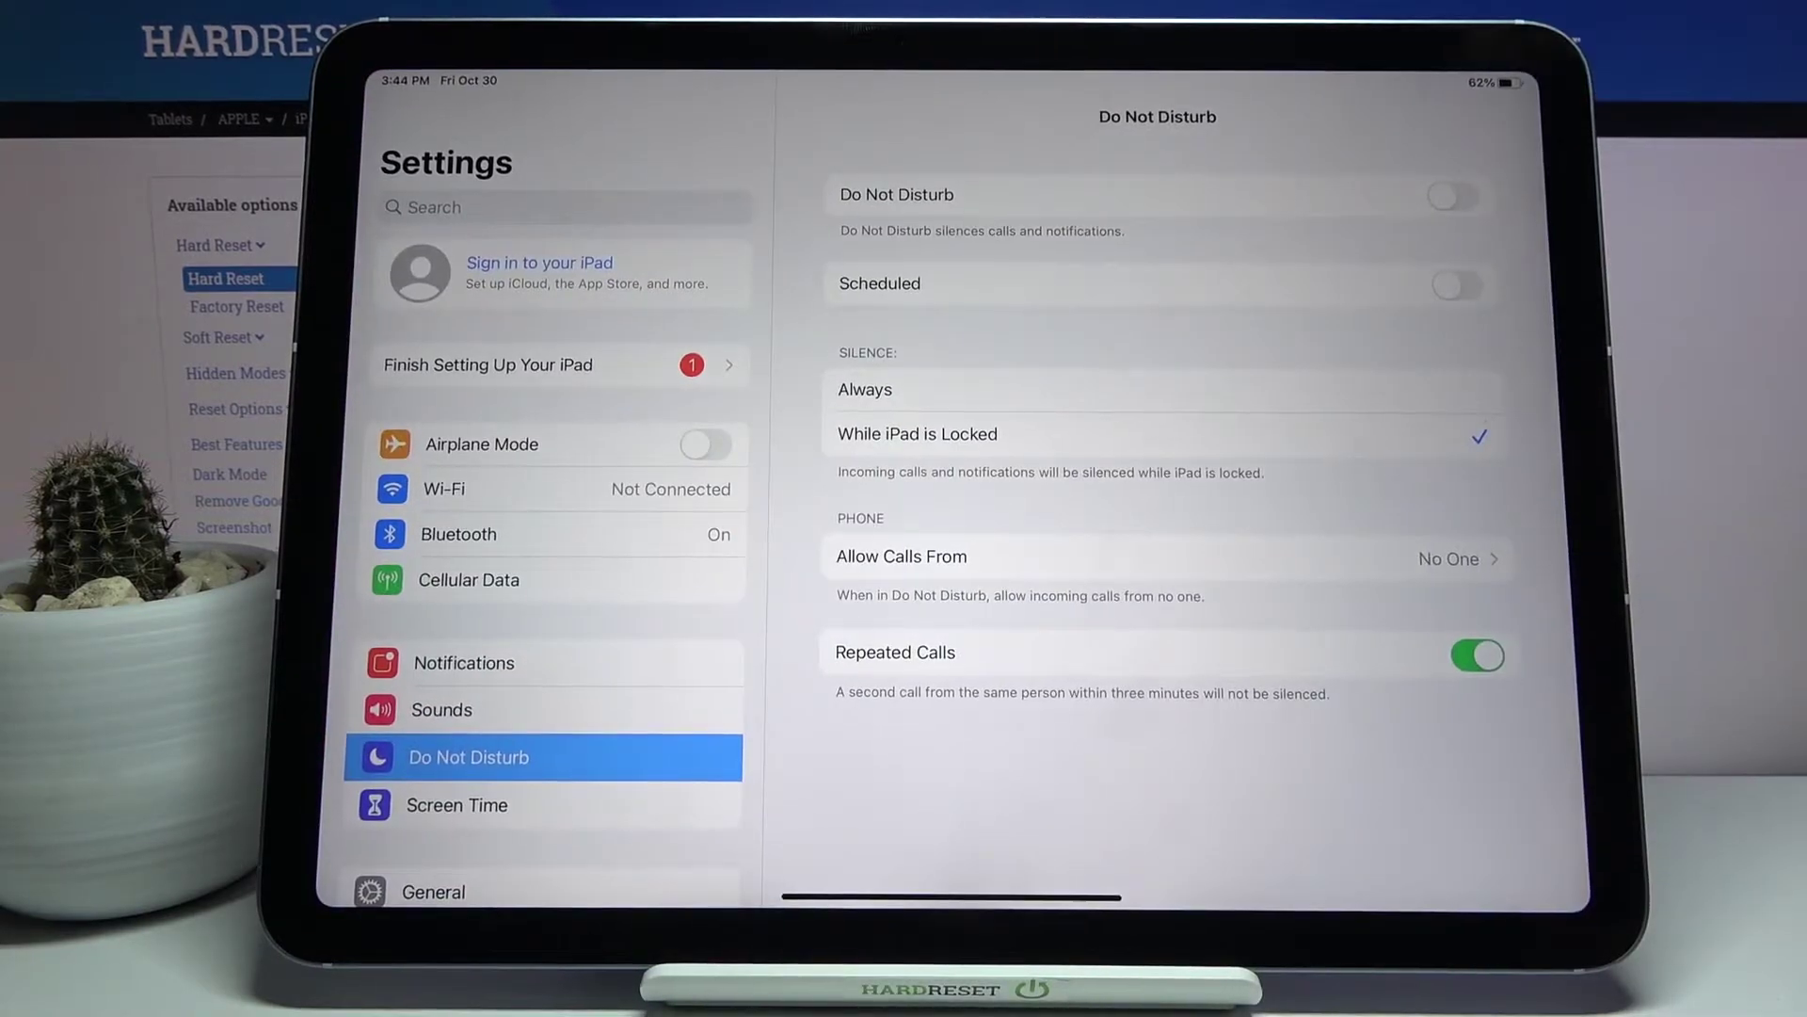
pyautogui.scroll(-10, 551, 566)
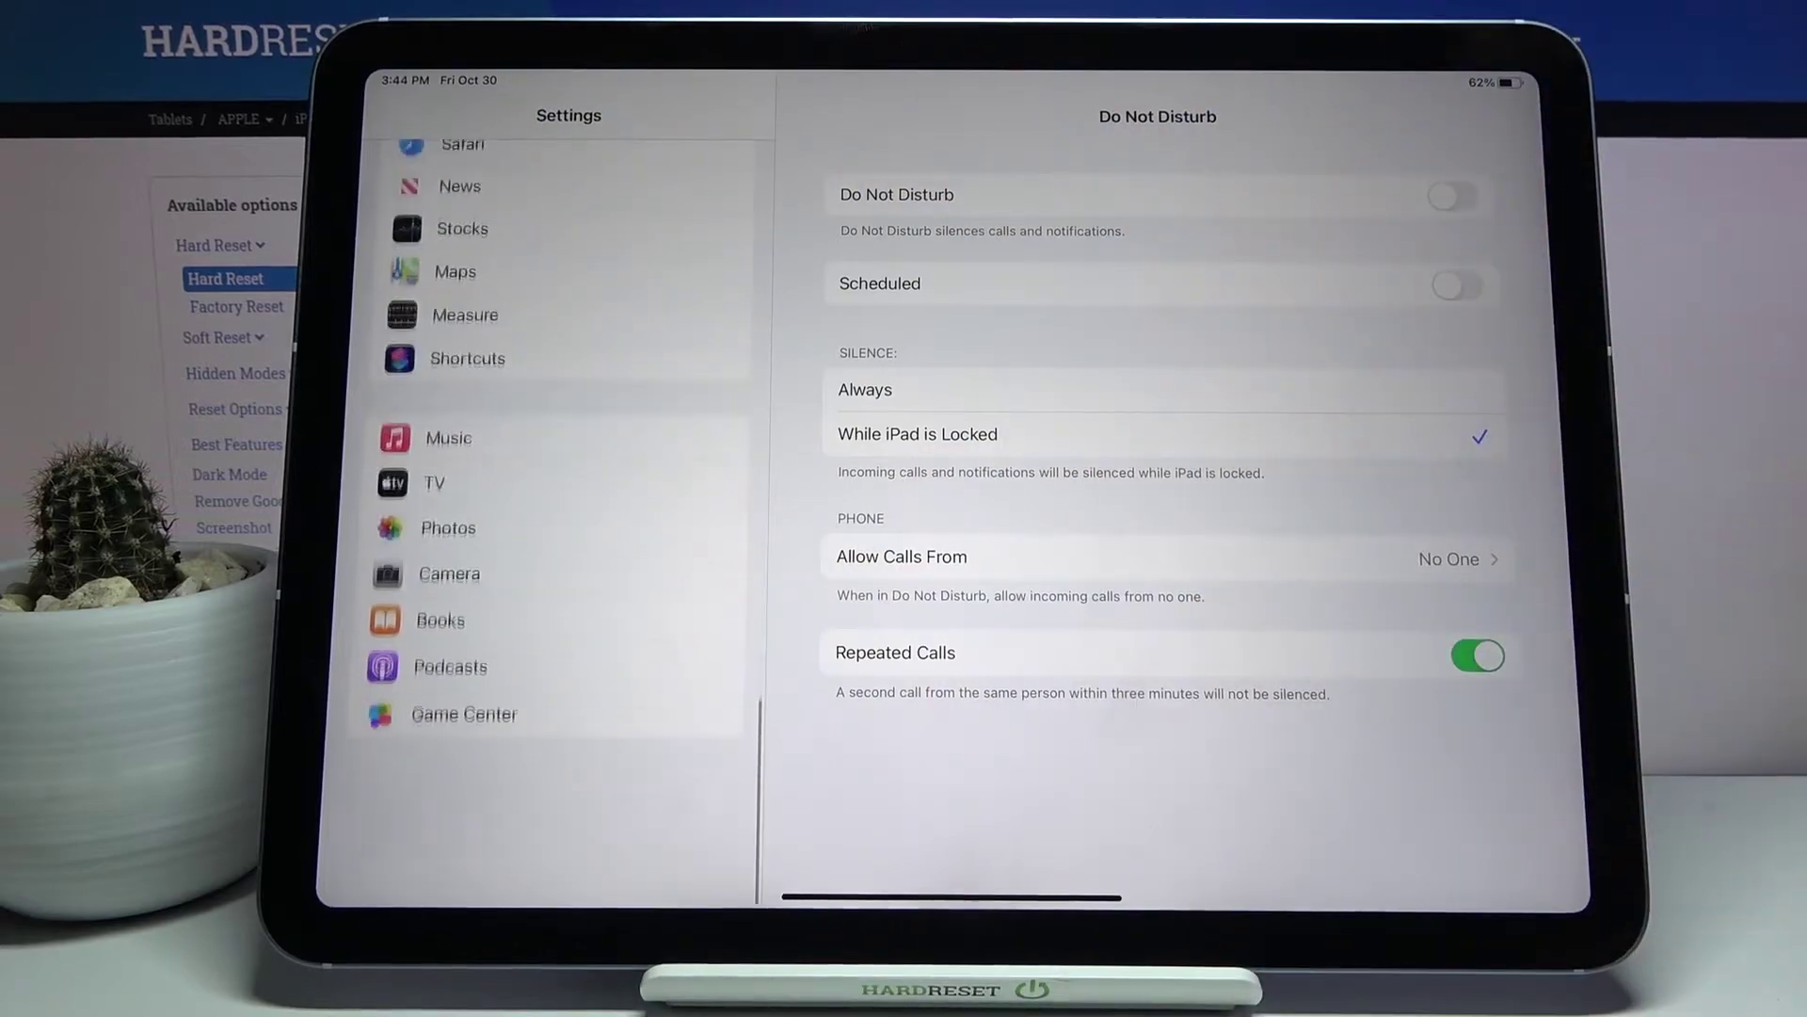
pyautogui.scroll(10, 550, 565)
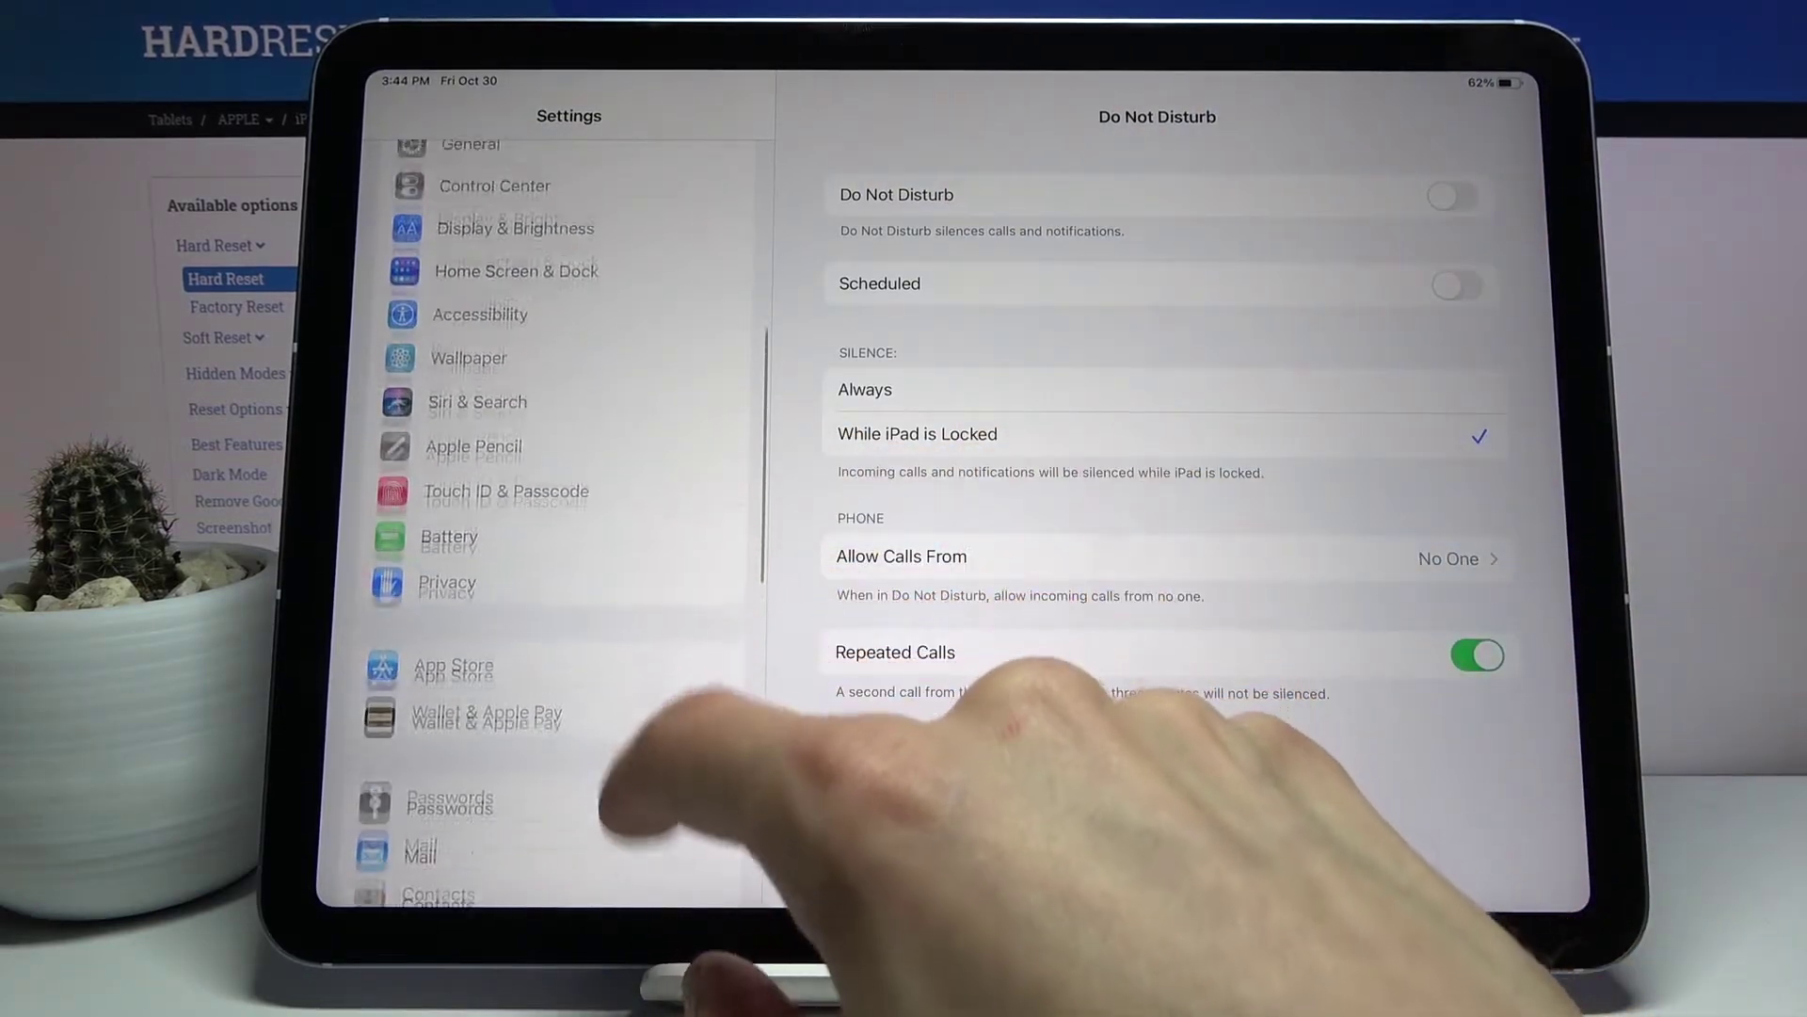
pyautogui.click(564, 485)
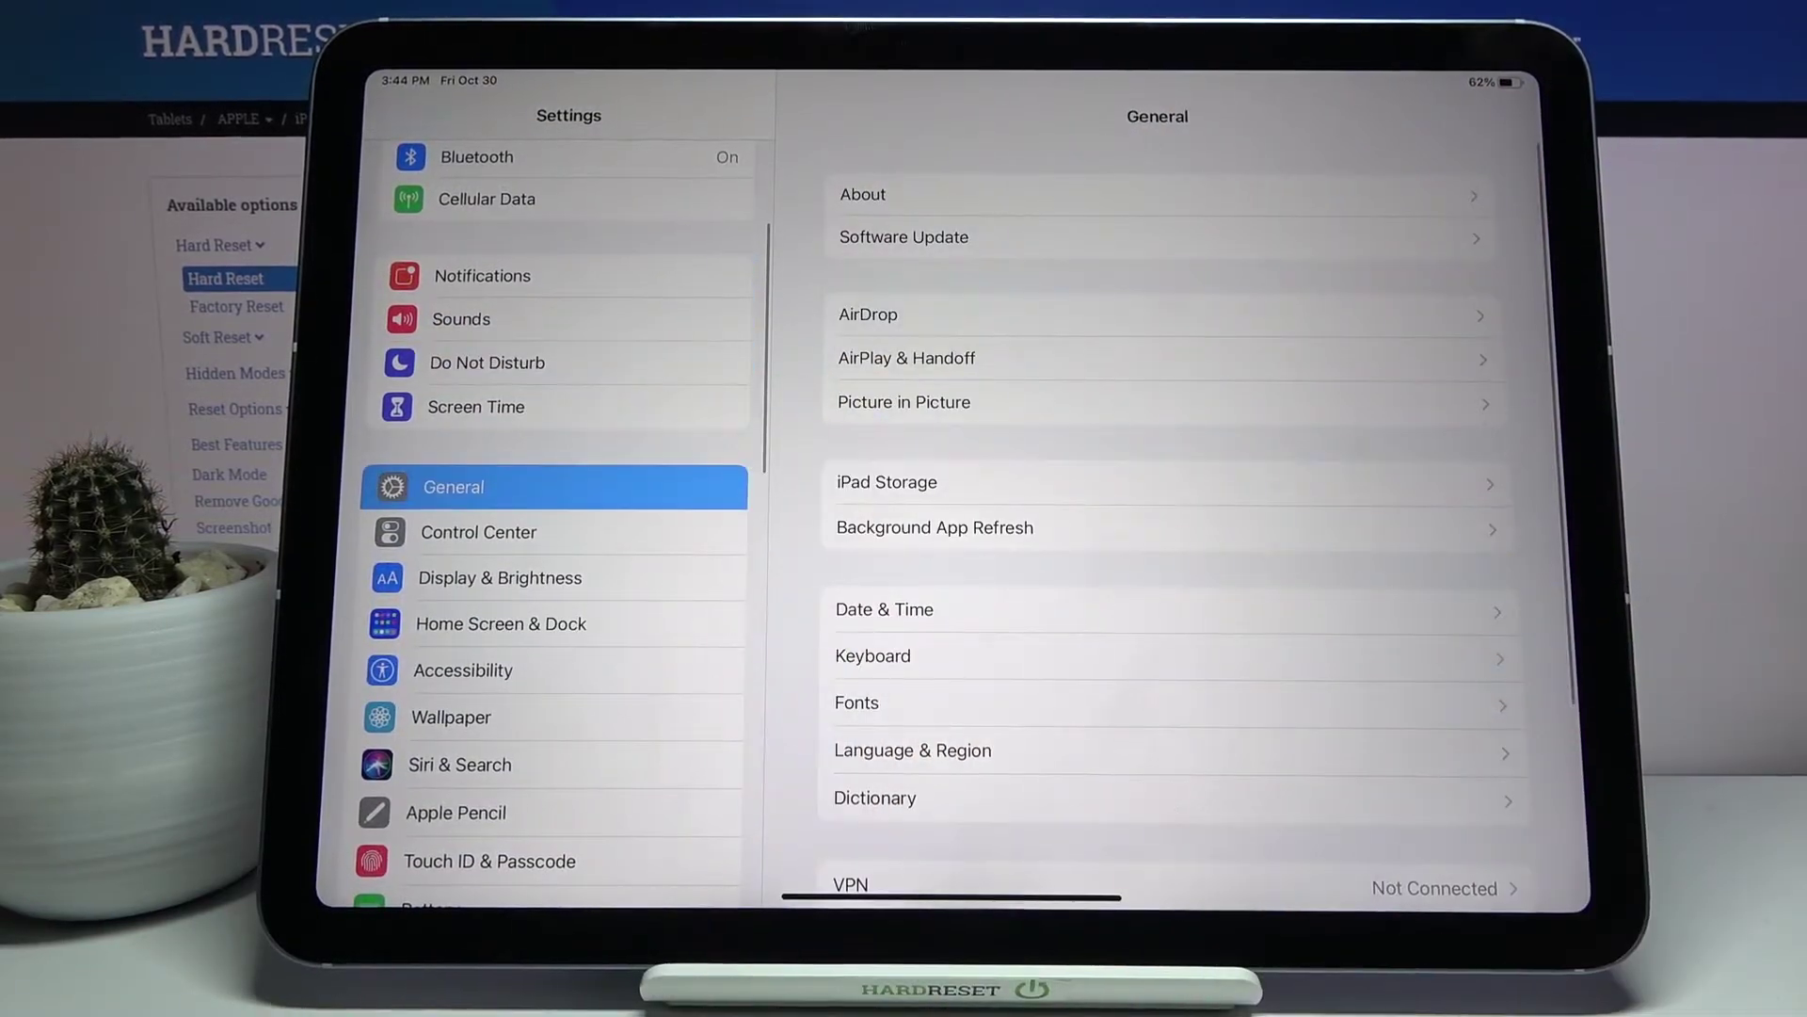
pyautogui.scroll(-5, 1159, 566)
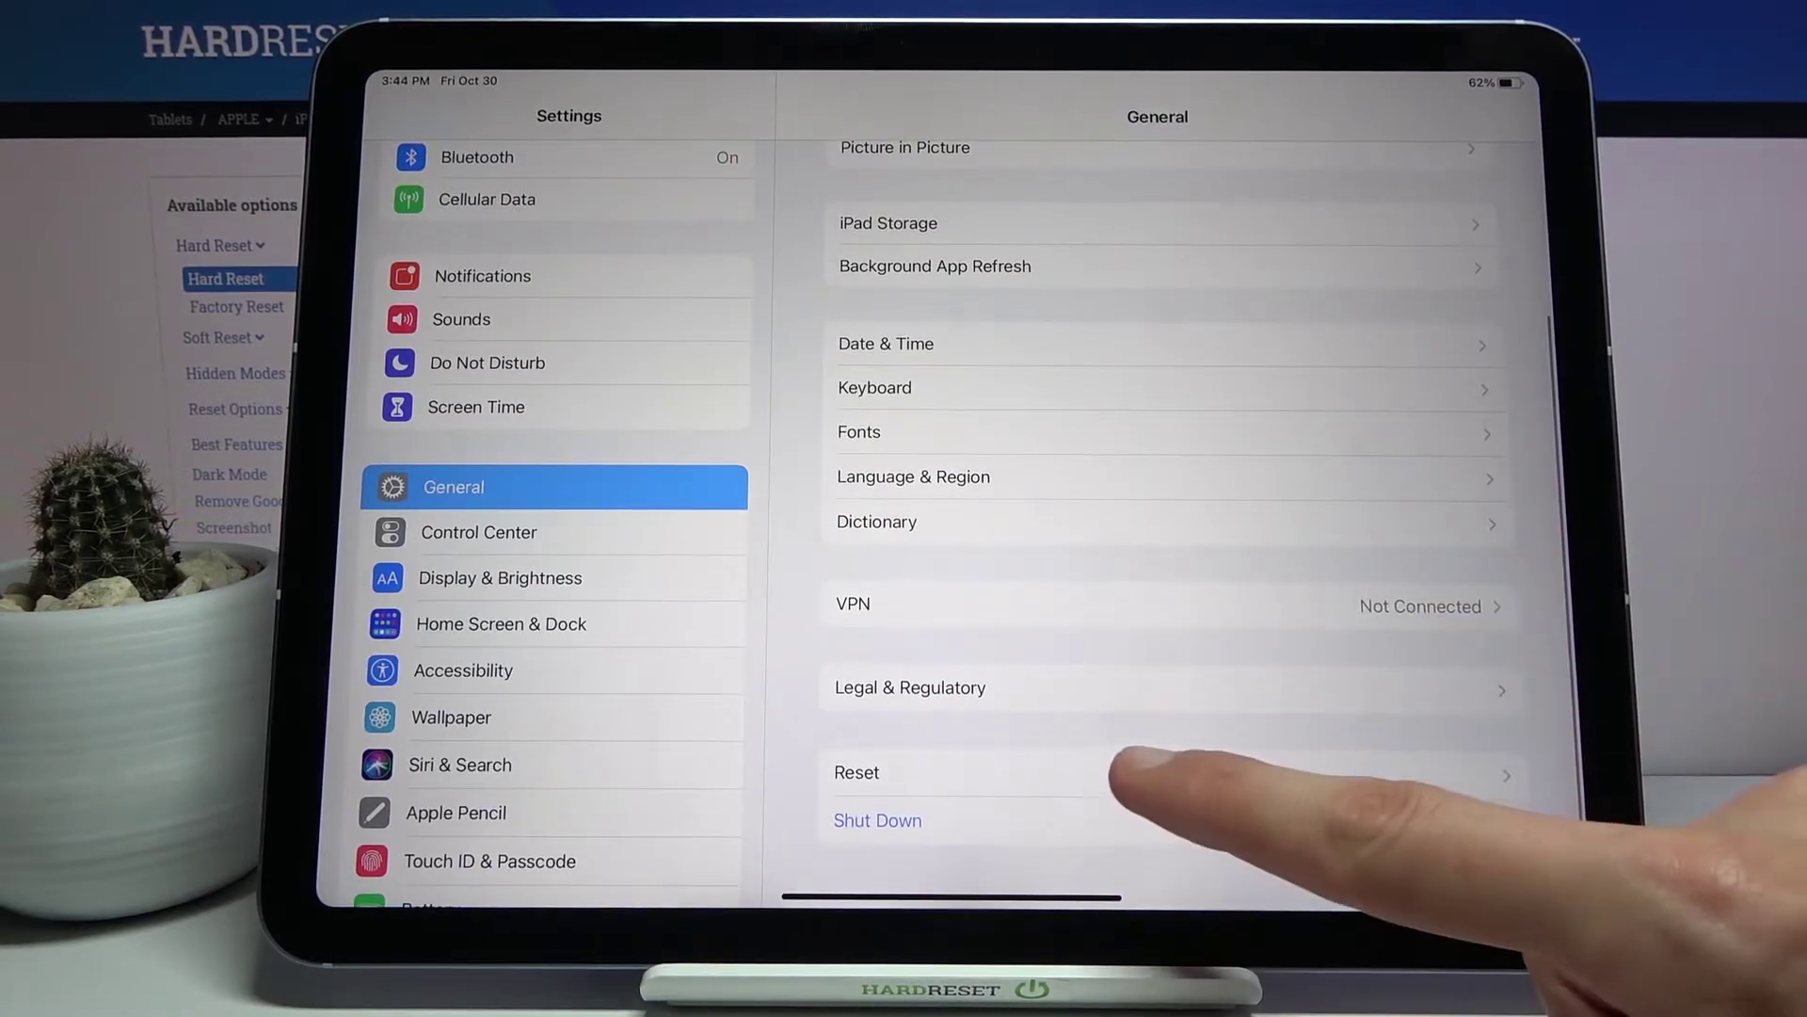
# From Reset, choose Erase All Content and Settings and confirm the first erase alert
pyautogui.click(1201, 772)
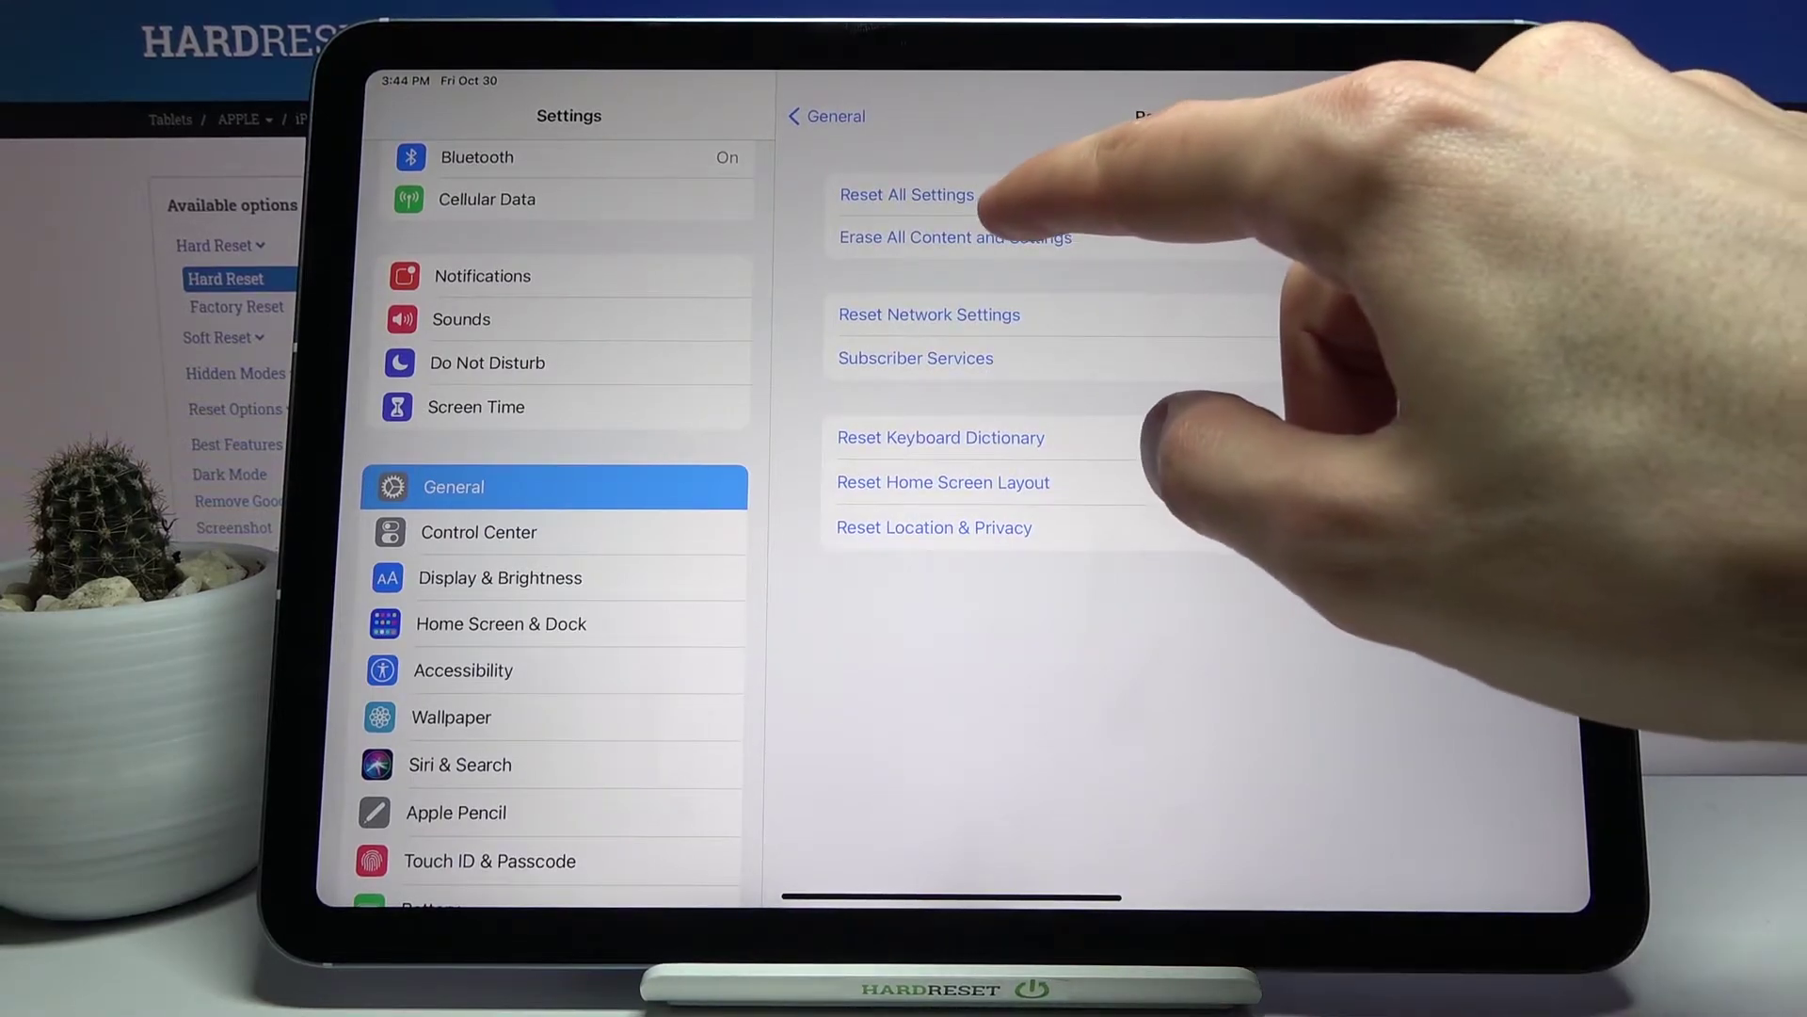
pyautogui.click(1017, 238)
pyautogui.click(1017, 523)
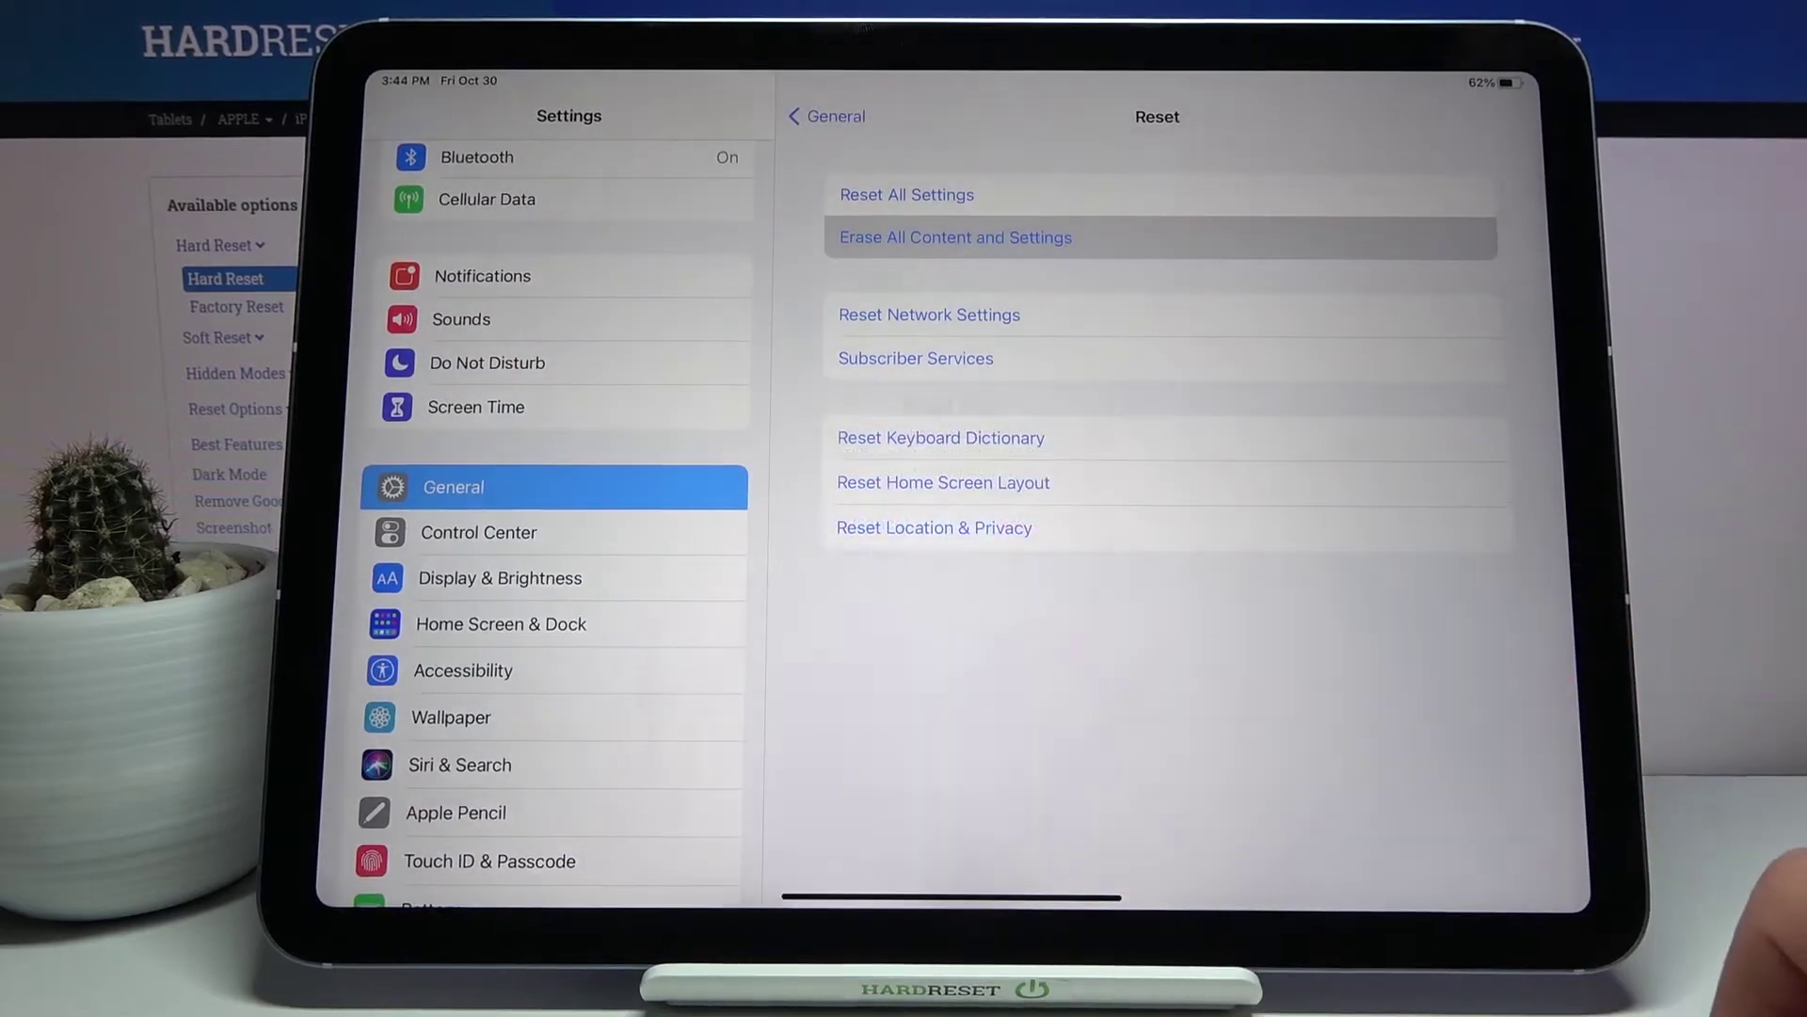
# Confirm the second erase alert so the iPad wipes and reboots to the Hello screen
pyautogui.click(1017, 537)
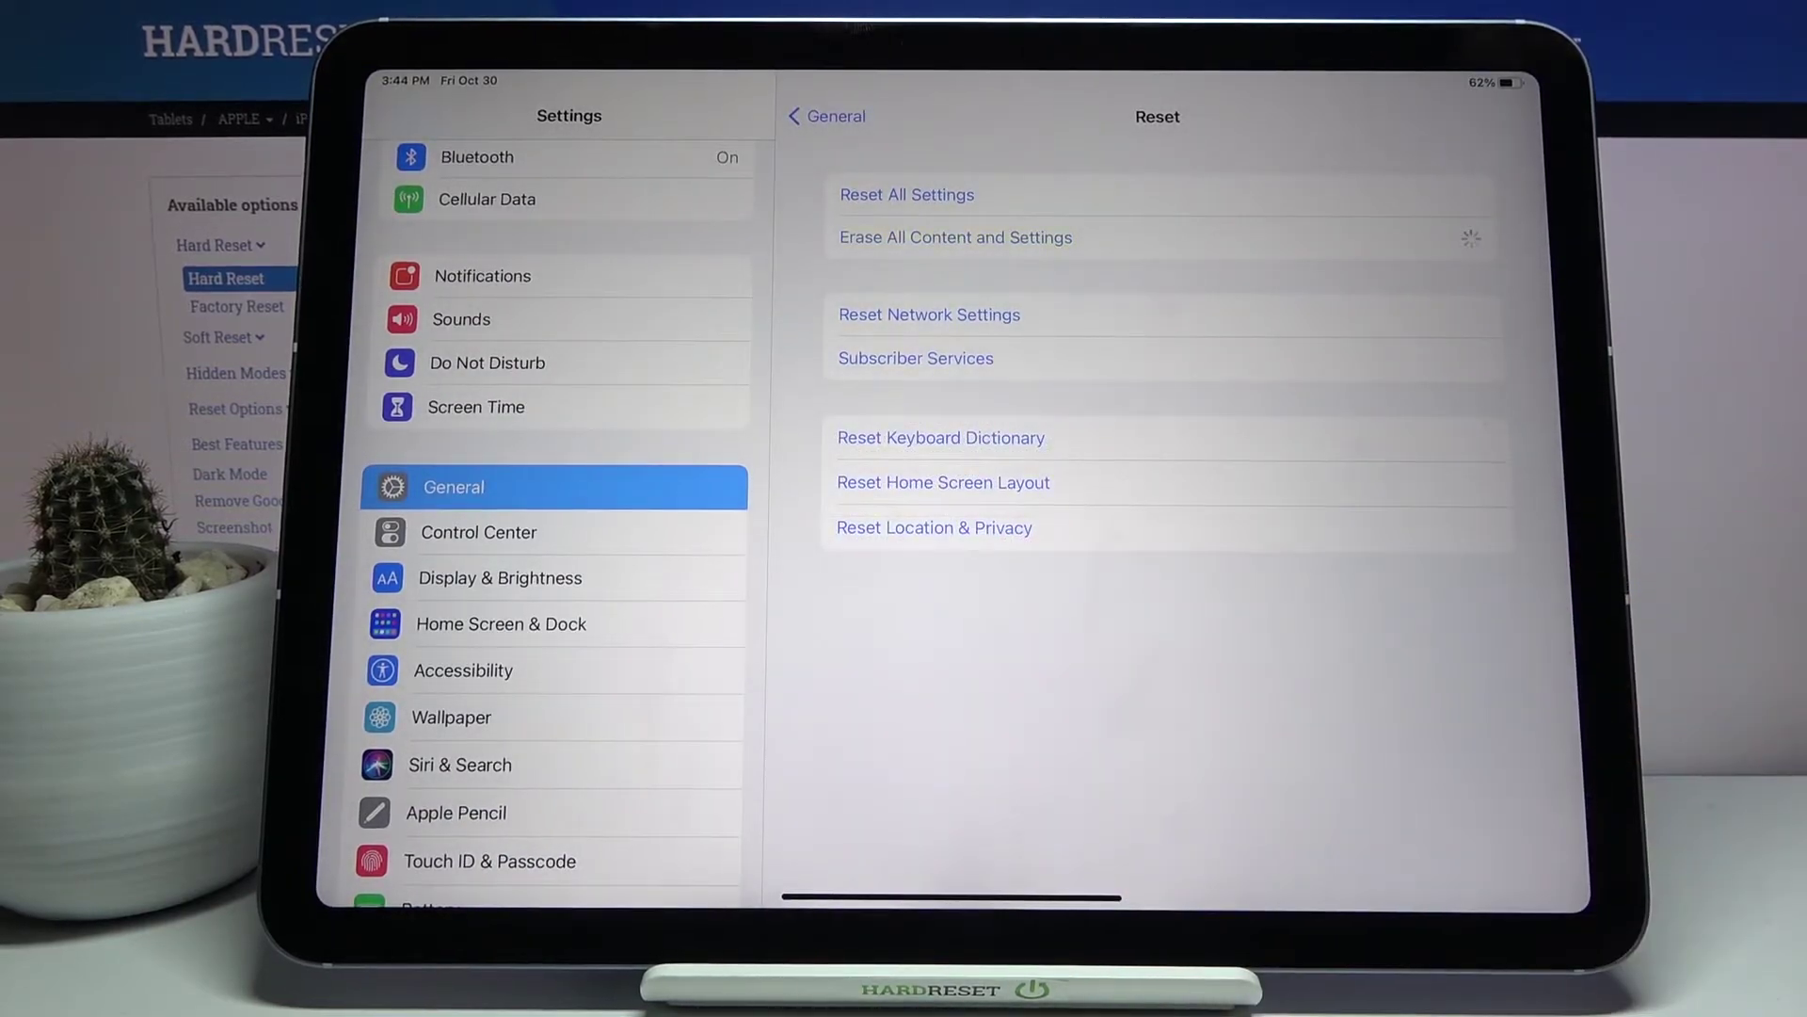